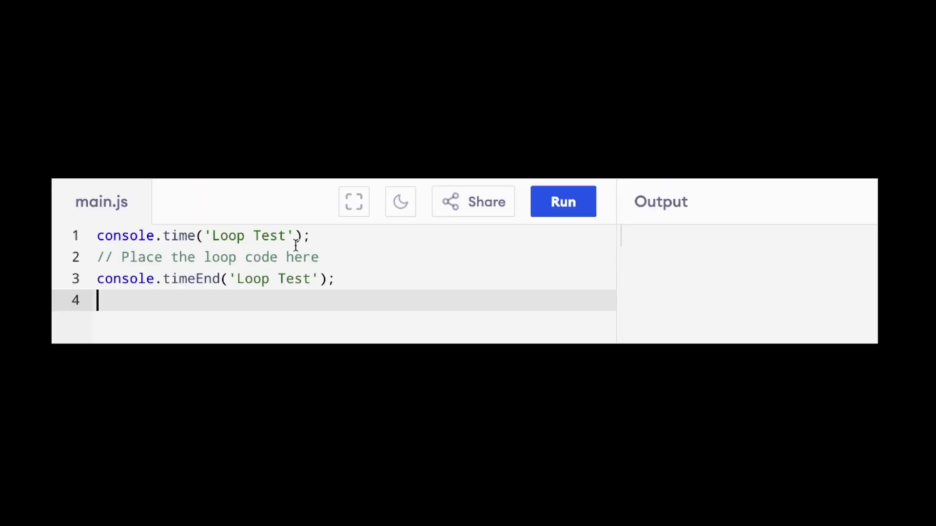
# Step: Run the Loop Test snippet and highlight its 'Loop Test: 0.082ms' output line
pyautogui.click(555, 206)
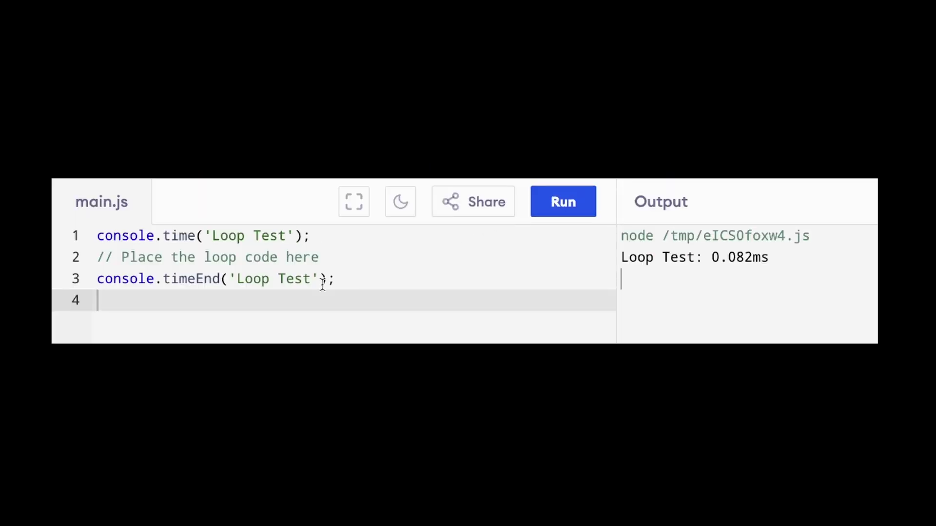
pyautogui.moveTo(790, 256); pyautogui.dragTo(621, 257)
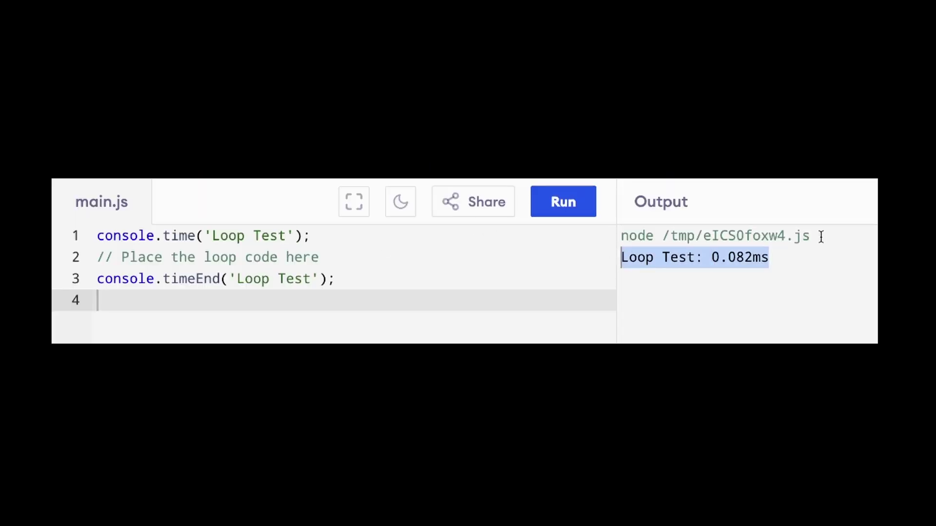
pyautogui.click(523, 277)
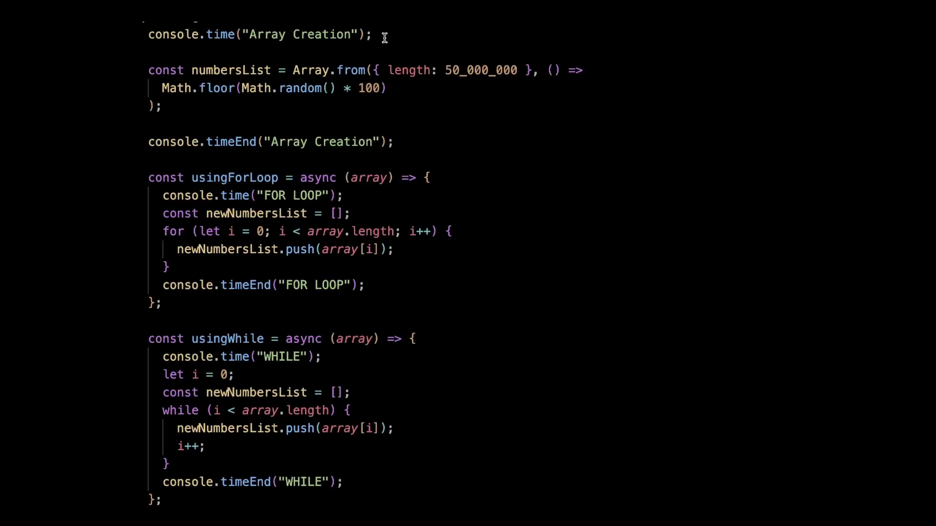
pyautogui.moveTo(385, 37); pyautogui.dragTo(155, 34)
pyautogui.moveTo(403, 141); pyautogui.dragTo(154, 142)
pyautogui.click(349, 34)
pyautogui.moveTo(170, 106); pyautogui.dragTo(148, 71)
pyautogui.click(414, 91)
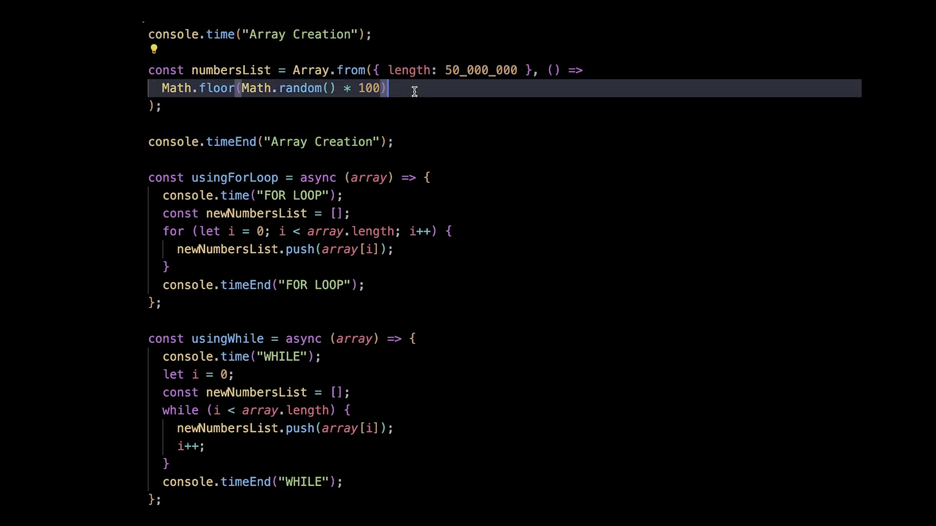
pyautogui.moveTo(387, 70); pyautogui.dragTo(519, 69)
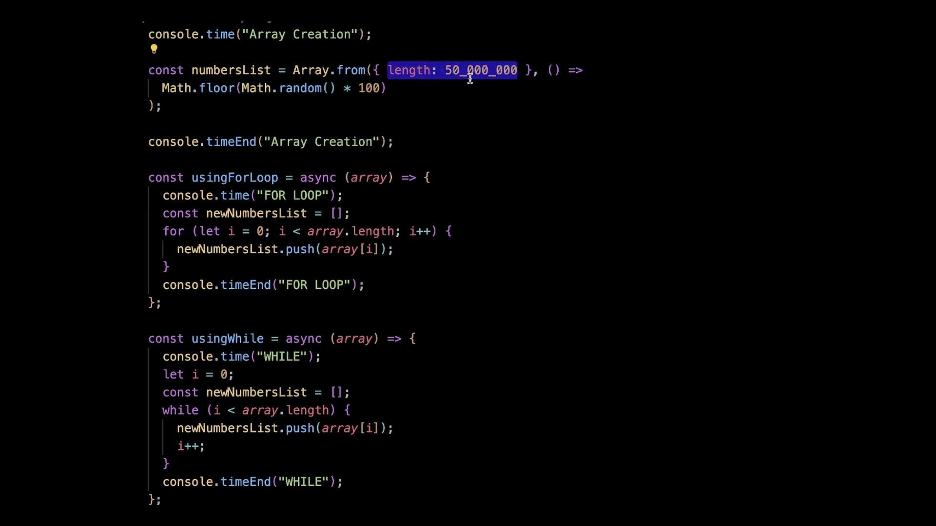
pyautogui.click(392, 88)
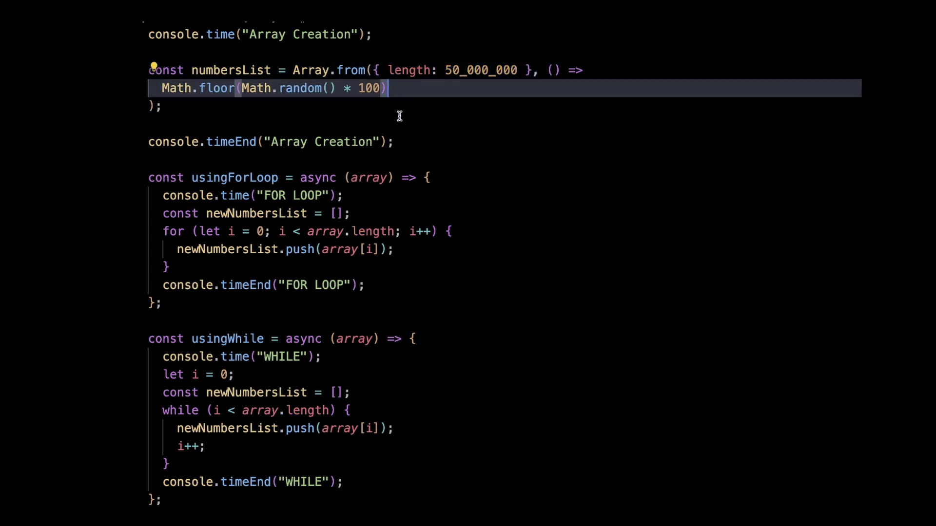
pyautogui.click(411, 145)
pyautogui.moveTo(399, 142); pyautogui.dragTo(149, 34)
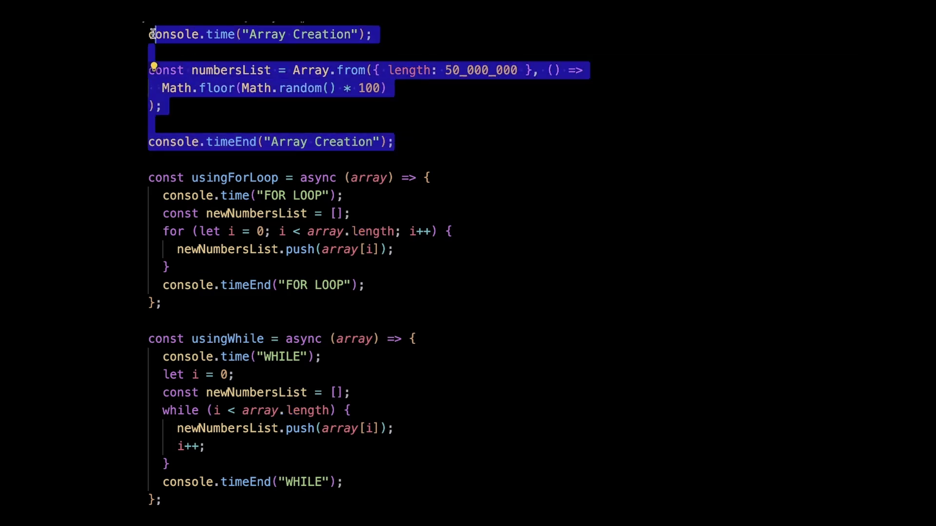
pyautogui.click(348, 195)
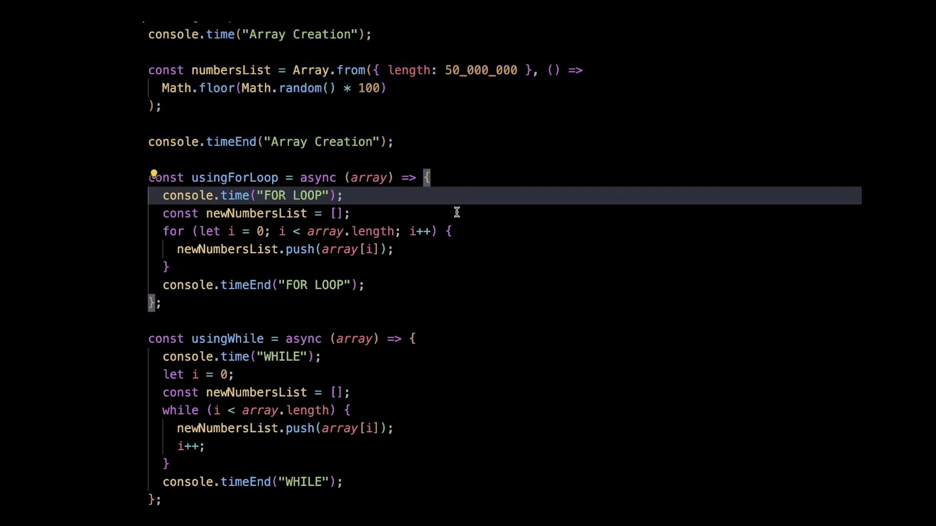
pyautogui.scroll(-4, 456, 213)
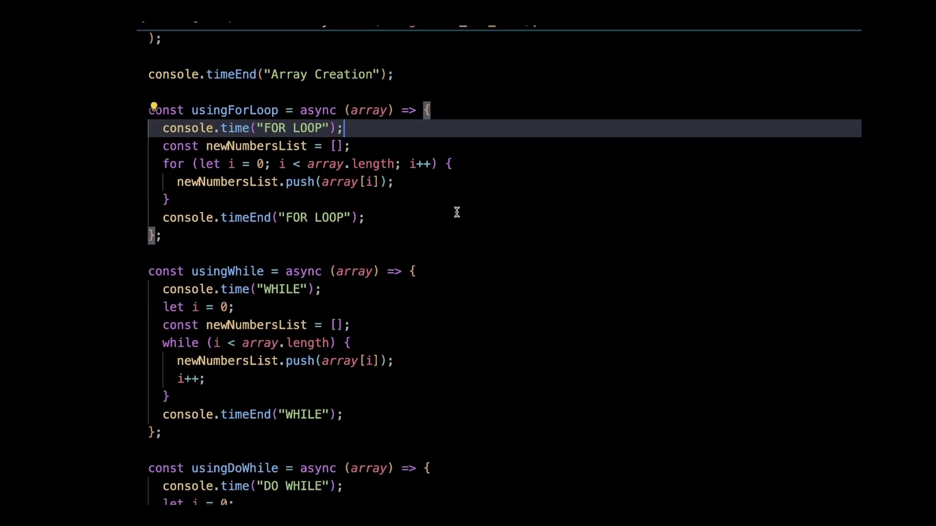
pyautogui.doubleClick(231, 110)
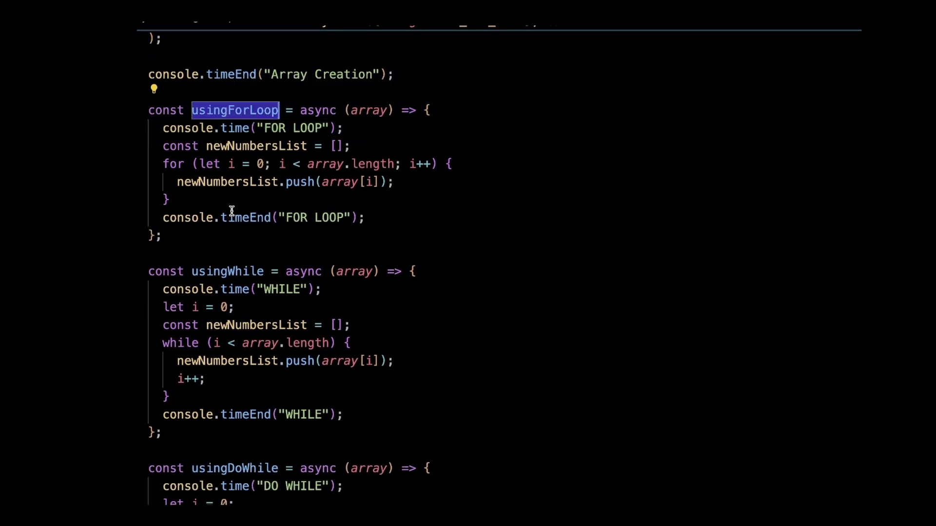
pyautogui.click(231, 271)
pyautogui.doubleClick(231, 271)
pyautogui.scroll(-3, 242, 293)
pyautogui.doubleClick(242, 408)
pyautogui.scroll(-1, 242, 408)
pyautogui.scroll(2, 236, 404)
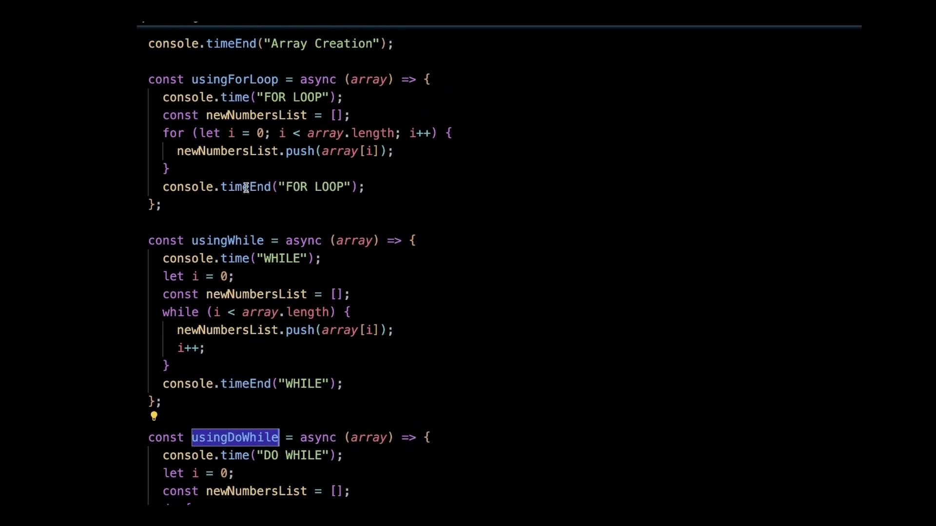
pyautogui.moveTo(176, 170); pyautogui.dragTo(148, 131)
pyautogui.click(169, 169)
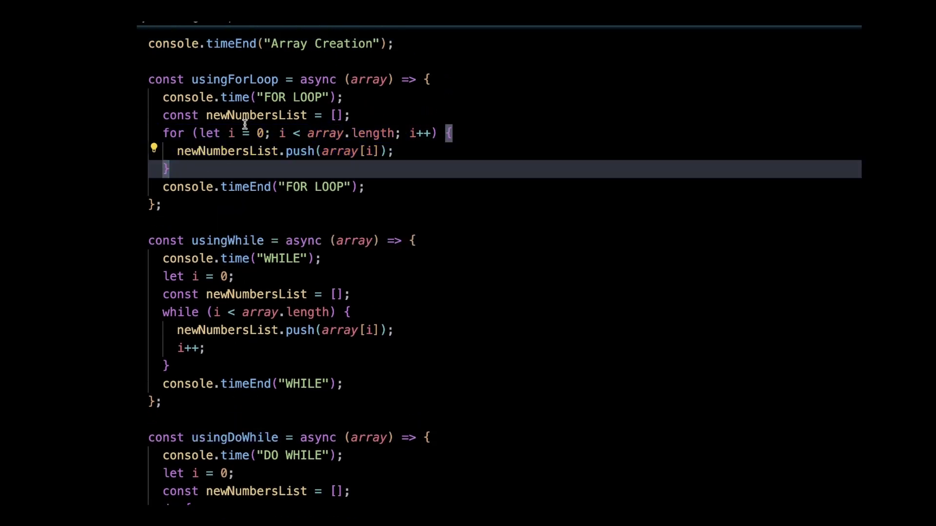
pyautogui.scroll(-3, 259, 204)
pyautogui.scroll(-4, 244, 230)
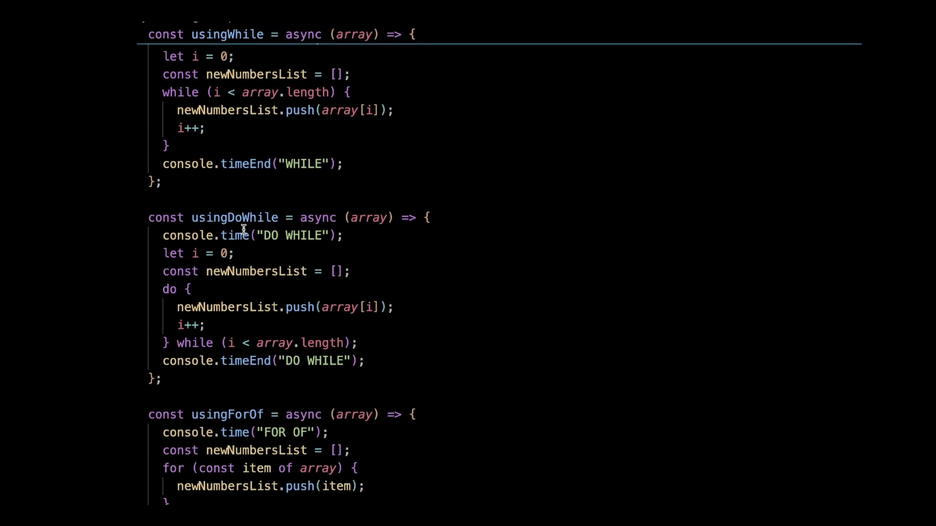
pyautogui.scroll(-5, 250, 256)
pyautogui.scroll(-5, 251, 256)
pyautogui.scroll(-4, 251, 256)
pyautogui.scroll(-4, 250, 257)
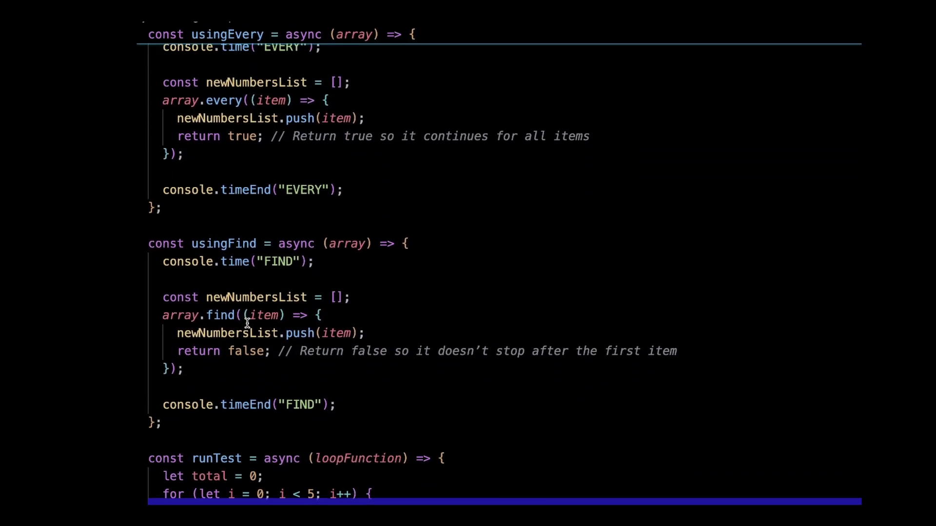
pyautogui.scroll(2, 242, 275)
pyautogui.scroll(3, 242, 275)
pyautogui.scroll(3, 241, 263)
pyautogui.scroll(3, 242, 257)
pyautogui.scroll(3, 241, 259)
pyautogui.scroll(3, 241, 264)
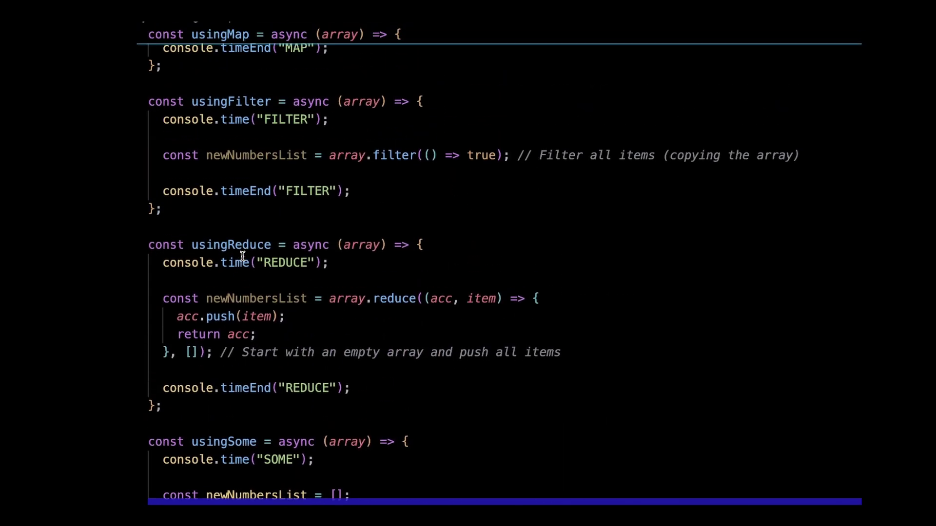
pyautogui.moveTo(178, 406); pyautogui.dragTo(149, 260)
pyautogui.scroll(-3, 154, 257)
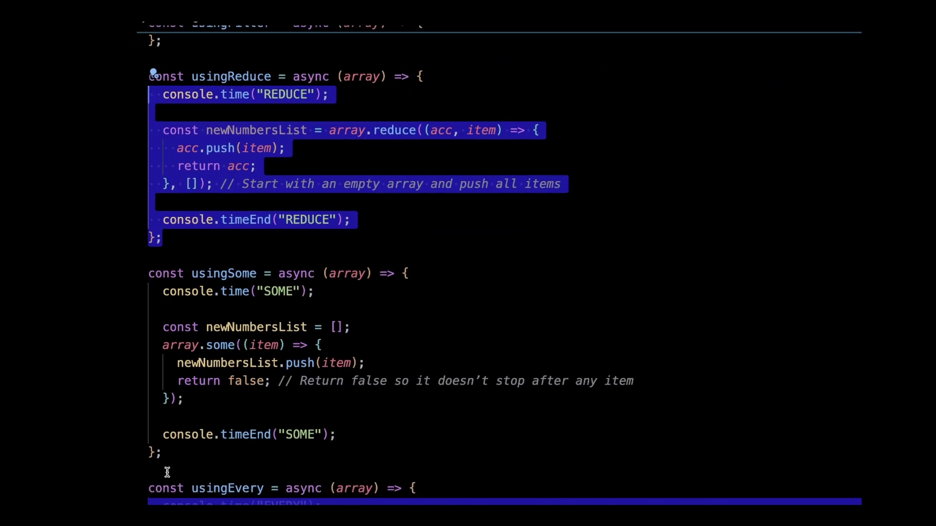
pyautogui.moveTo(163, 453)
pyautogui.mouseDown()
pyautogui.moveTo(143, 336)
pyautogui.moveTo(148, 273)
pyautogui.mouseUp()
pyautogui.scroll(-3, 168, 344)
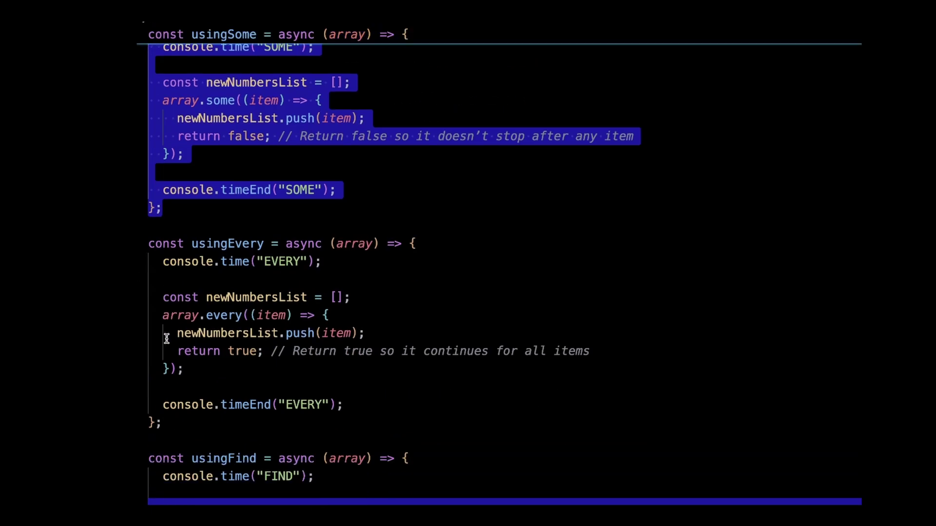
pyautogui.moveTo(164, 422); pyautogui.dragTo(148, 243)
pyautogui.click(298, 370)
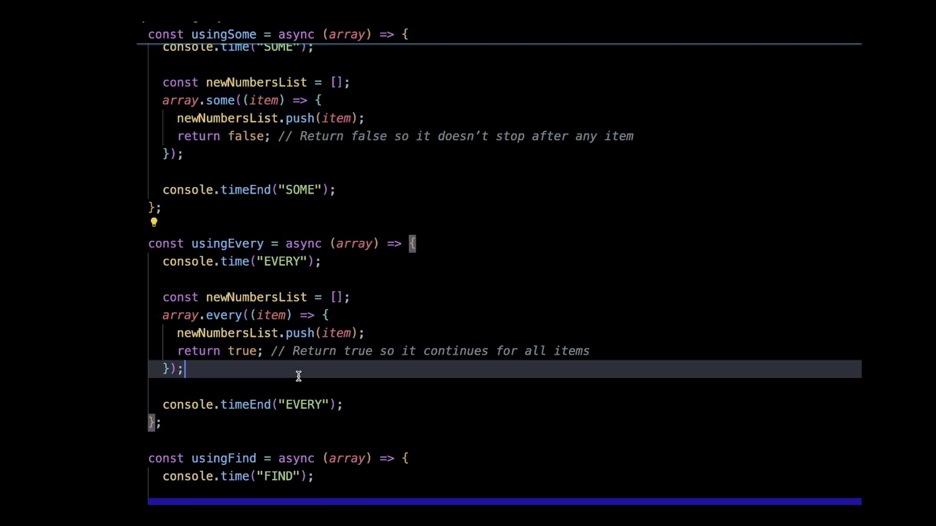
pyautogui.scroll(-3, 298, 369)
pyautogui.scroll(-3, 298, 375)
pyautogui.scroll(10, 299, 376)
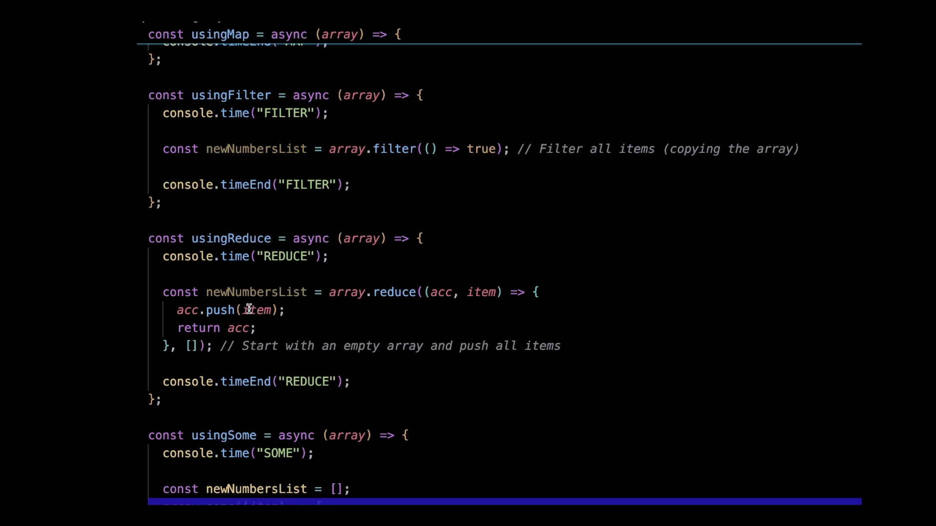
pyautogui.scroll(-5, 380, 357)
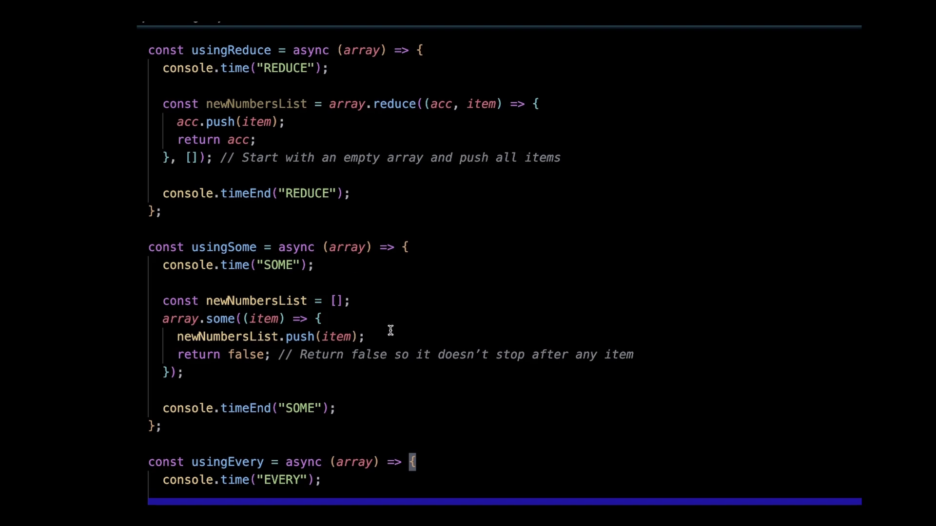
pyautogui.scroll(-2, 391, 330)
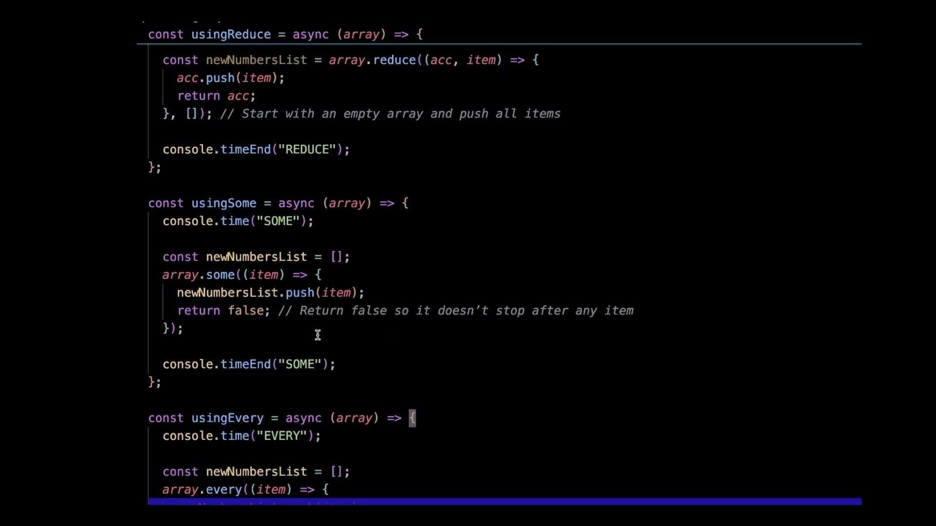
pyautogui.moveTo(213, 329); pyautogui.dragTo(155, 275)
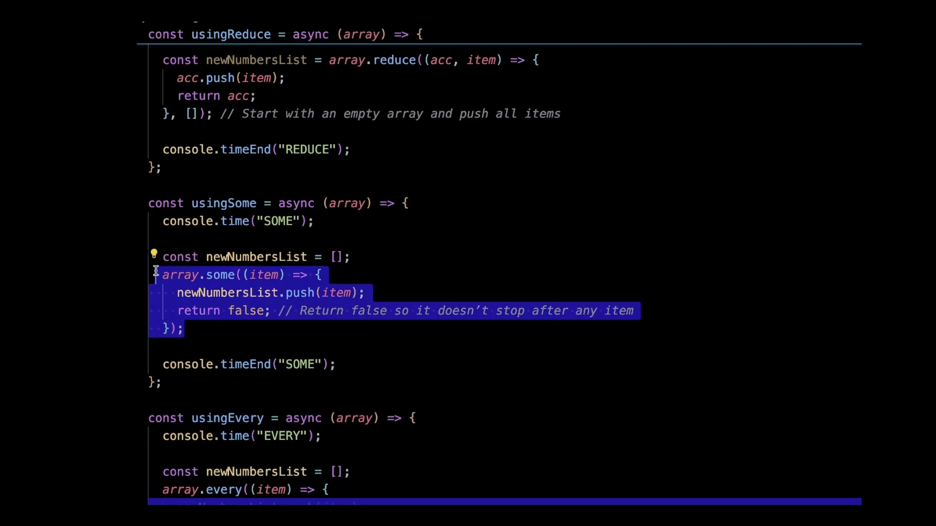
pyautogui.click(420, 373)
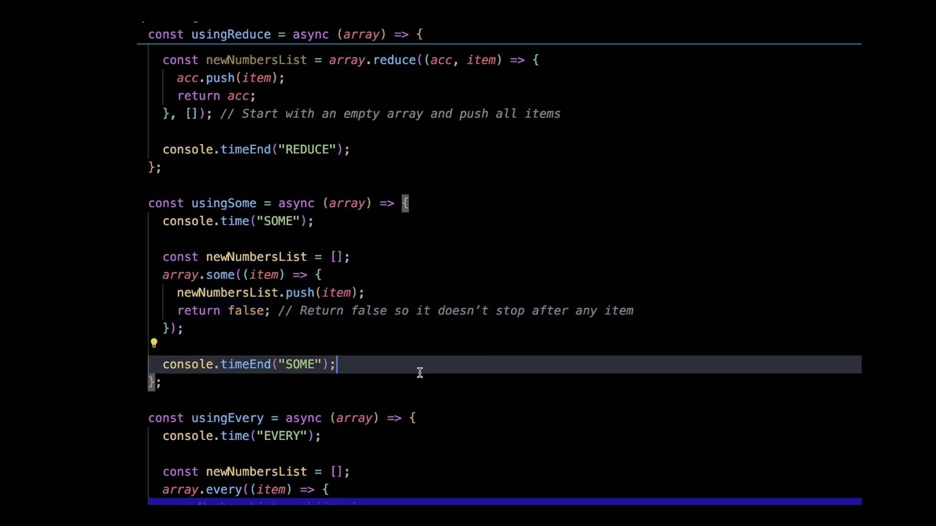
pyautogui.scroll(-5, 420, 373)
pyautogui.scroll(-1, 420, 373)
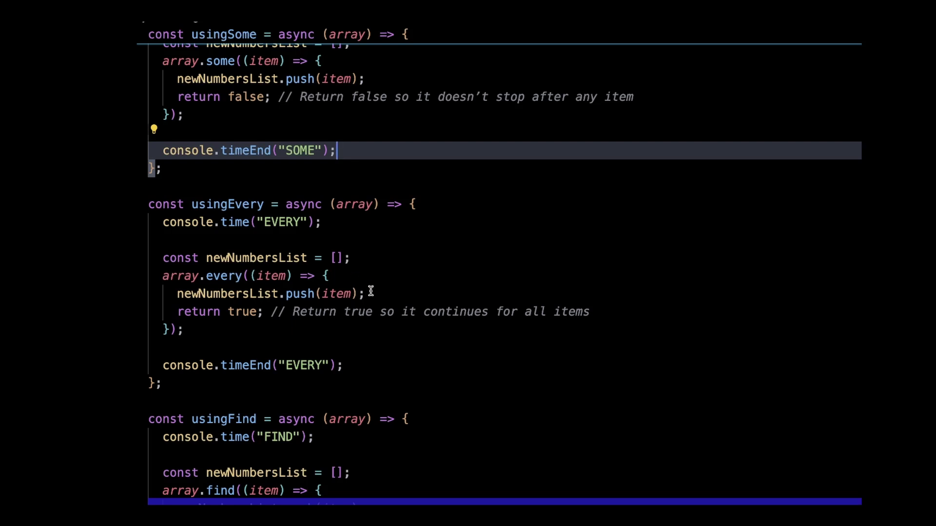
pyautogui.scroll(-2, 371, 292)
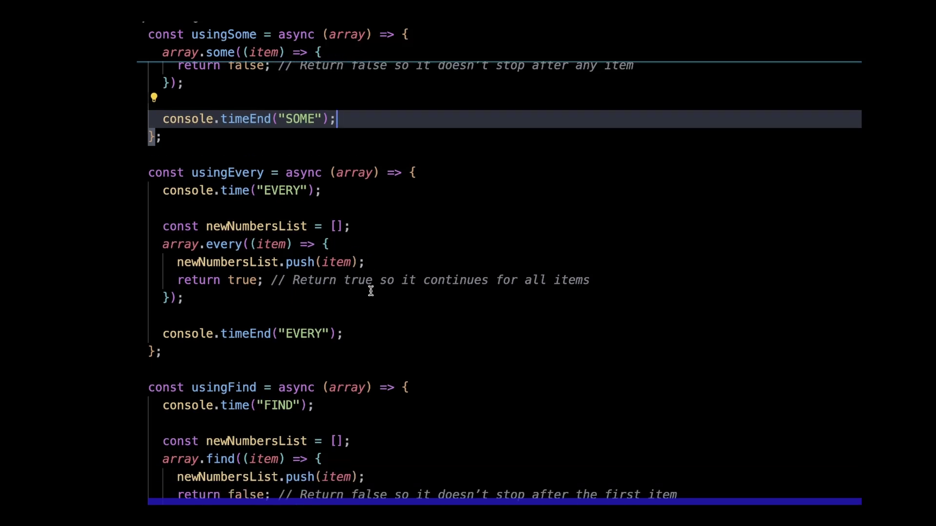
pyautogui.scroll(-4, 371, 292)
pyautogui.scroll(-1, 371, 292)
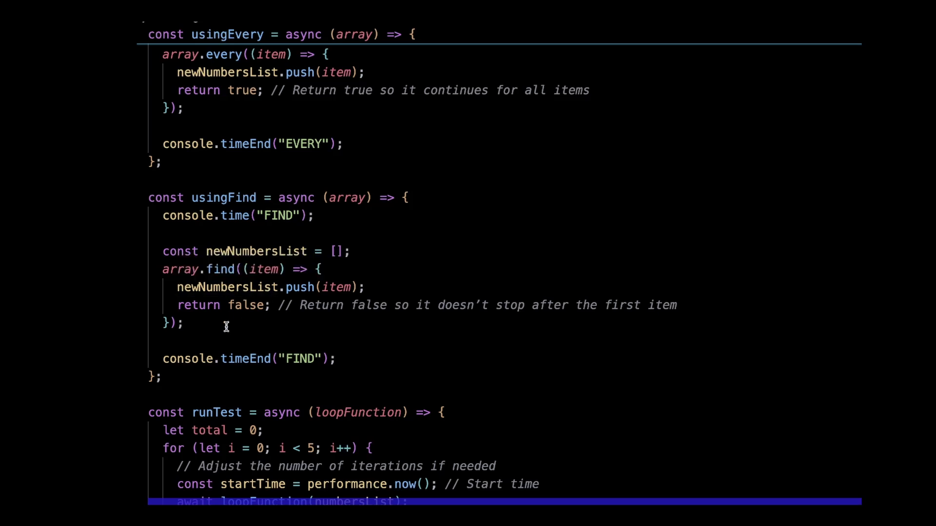
pyautogui.click(272, 305)
pyautogui.moveTo(272, 305); pyautogui.dragTo(170, 304)
pyautogui.click(237, 324)
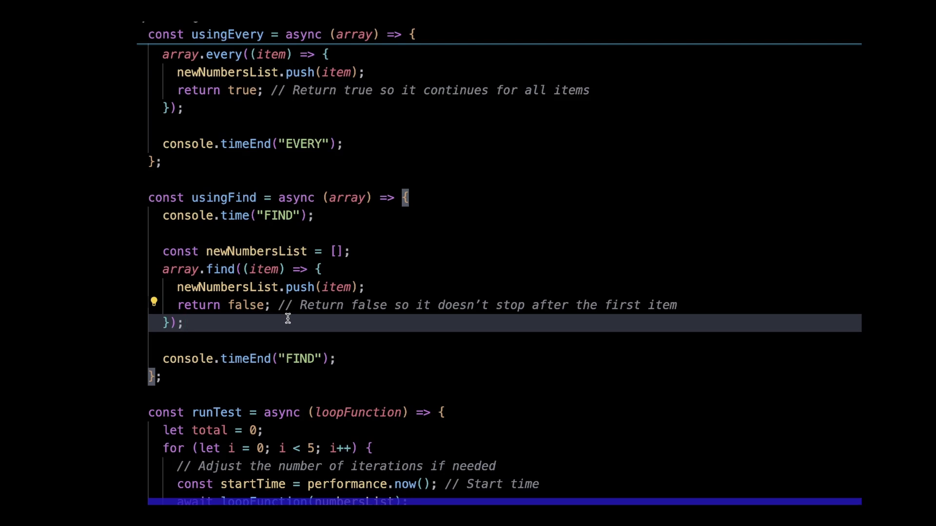
pyautogui.scroll(-3, 288, 319)
pyautogui.scroll(-2, 287, 319)
pyautogui.scroll(-2, 287, 319)
pyautogui.scroll(-1, 288, 318)
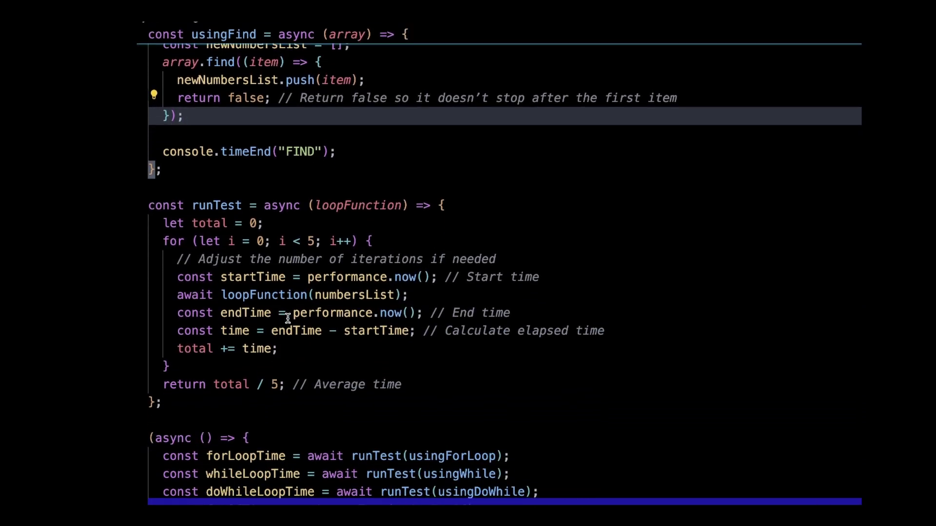
pyautogui.scroll(-3, 288, 319)
pyautogui.scroll(-1, 288, 320)
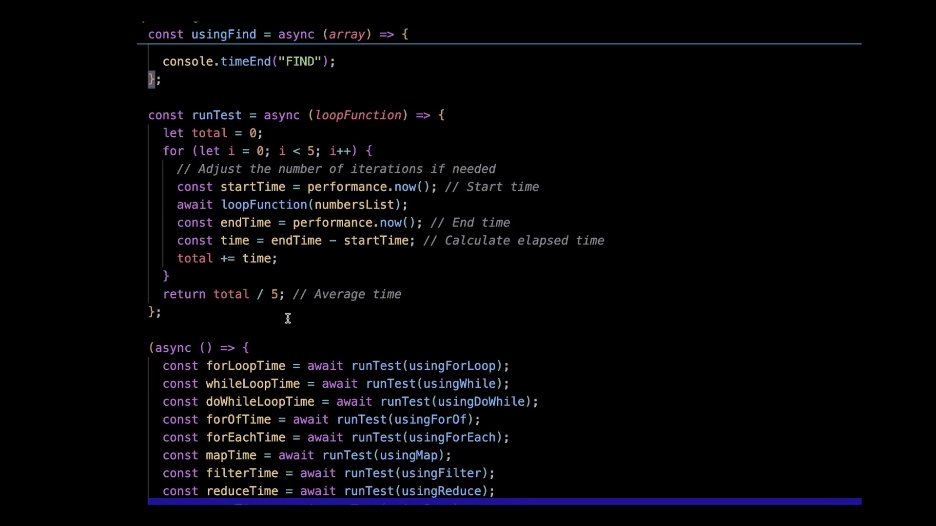
pyautogui.scroll(3, 288, 319)
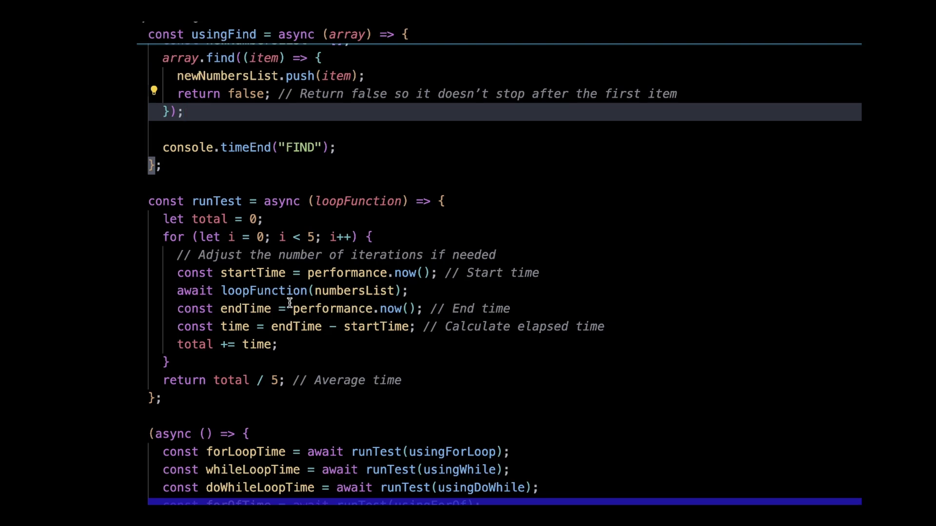
pyautogui.scroll(-5, 300, 321)
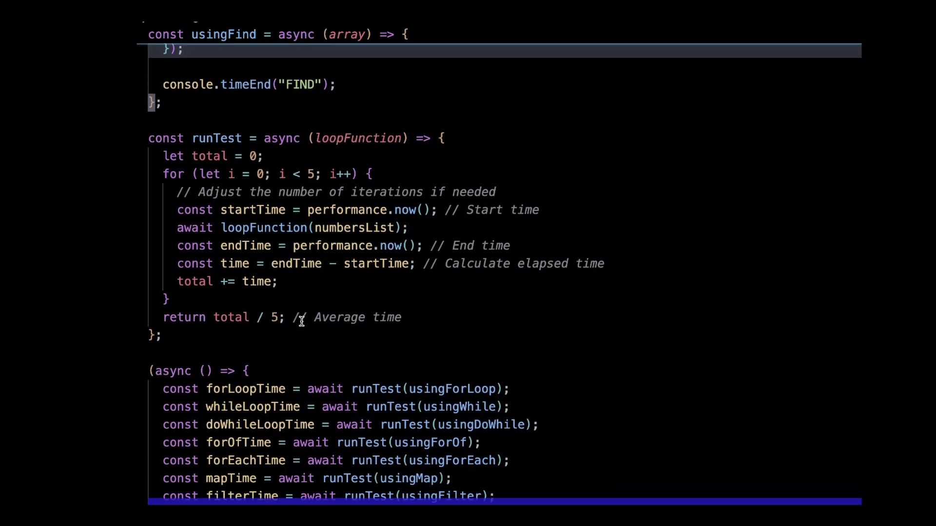
pyautogui.scroll(-5, 300, 322)
pyautogui.scroll(-4, 301, 322)
pyautogui.scroll(-3, 301, 321)
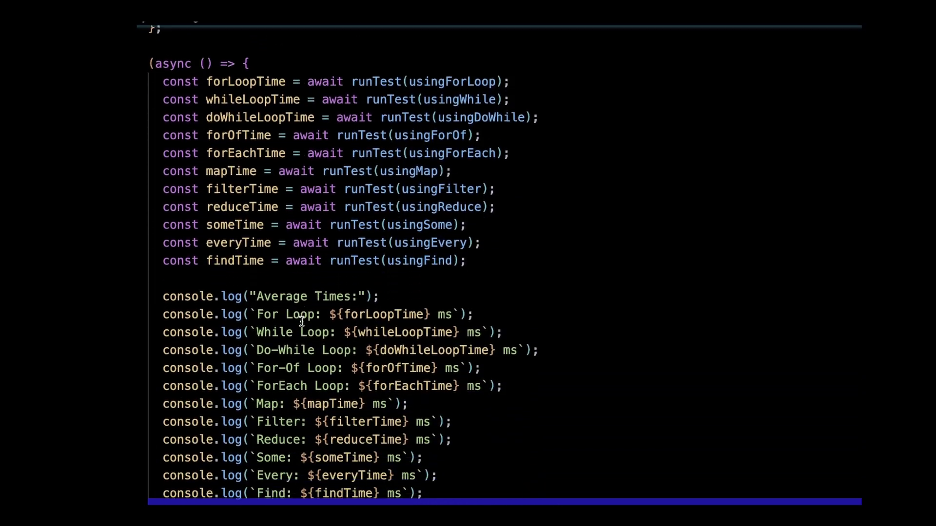
pyautogui.scroll(-3, 301, 322)
pyautogui.scroll(-2, 300, 322)
pyautogui.scroll(3, 300, 322)
pyautogui.scroll(2, 300, 321)
pyautogui.scroll(3, 300, 322)
pyautogui.scroll(3, 301, 322)
pyautogui.scroll(1, 220, 139)
pyautogui.doubleClick(319, 147)
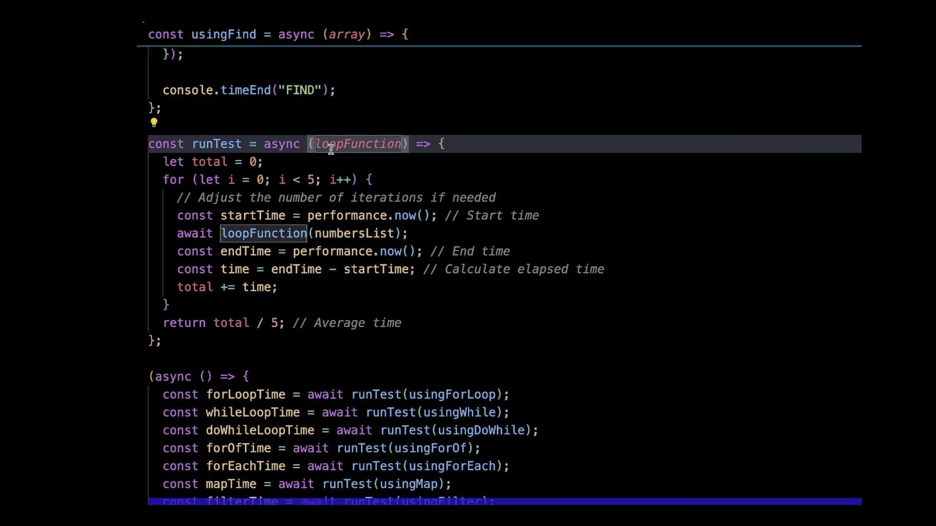
pyautogui.scroll(-2, 361, 195)
pyautogui.doubleClick(452, 330)
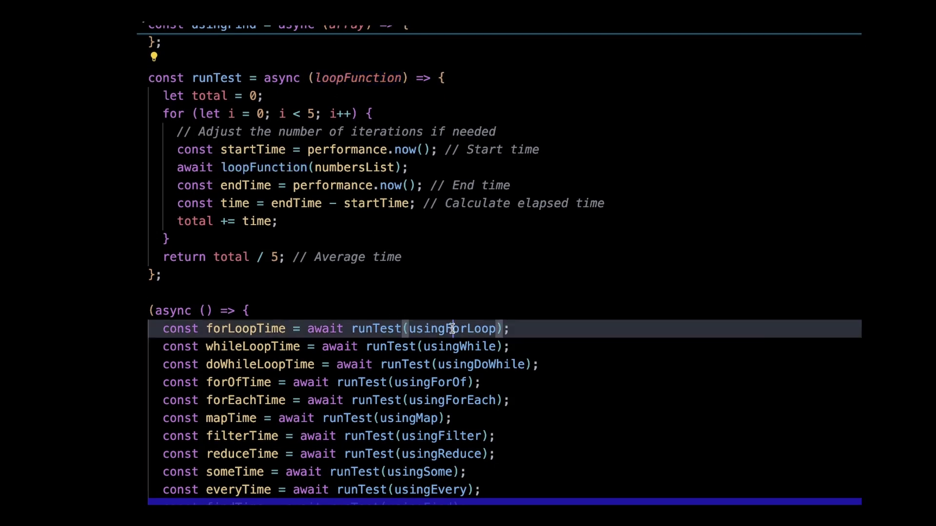
pyautogui.doubleClick(458, 347)
pyautogui.doubleClick(468, 364)
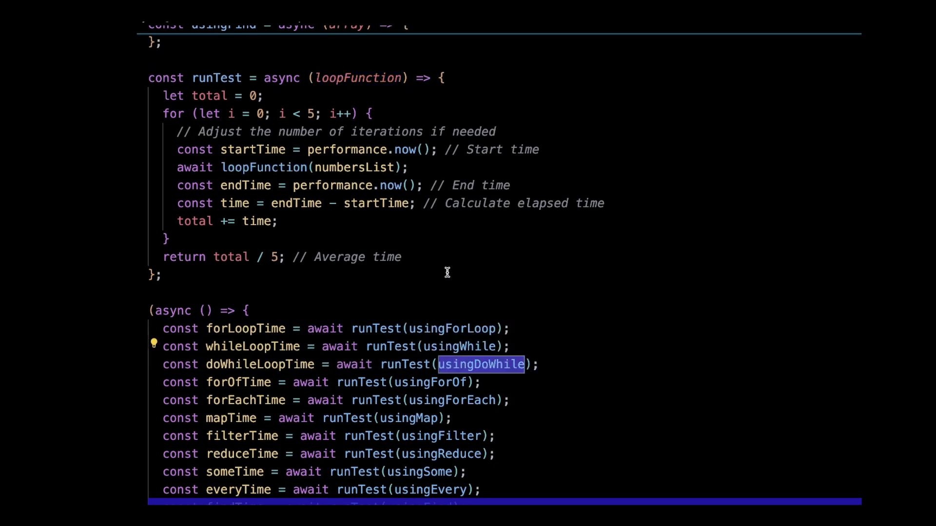
pyautogui.click(423, 154)
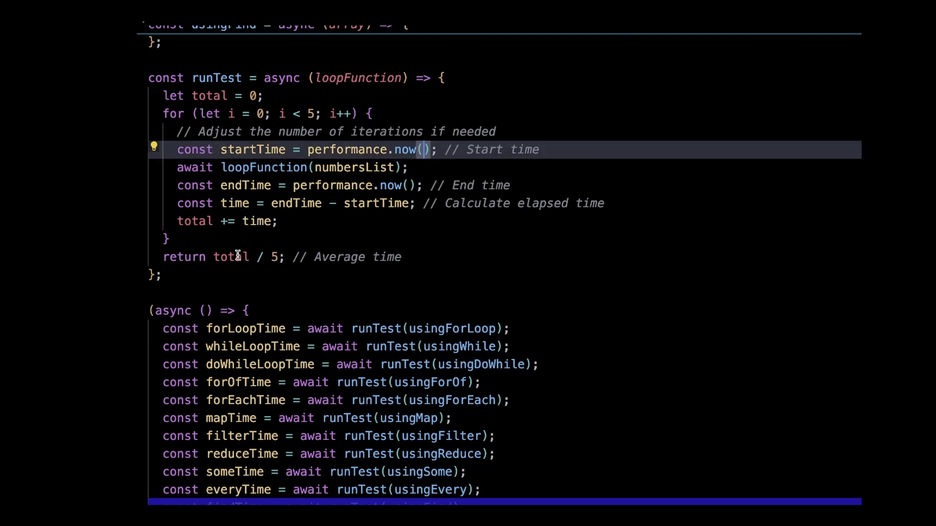
pyautogui.scroll(-3, 292, 265)
pyautogui.scroll(-1, 292, 265)
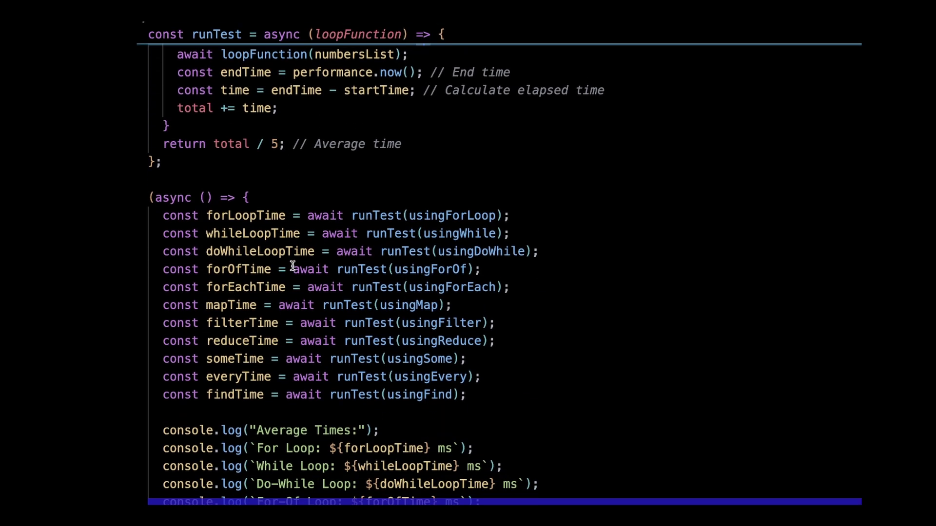
pyautogui.scroll(-3, 306, 286)
pyautogui.scroll(-2, 306, 286)
pyautogui.scroll(-2, 306, 286)
pyautogui.scroll(-2, 306, 286)
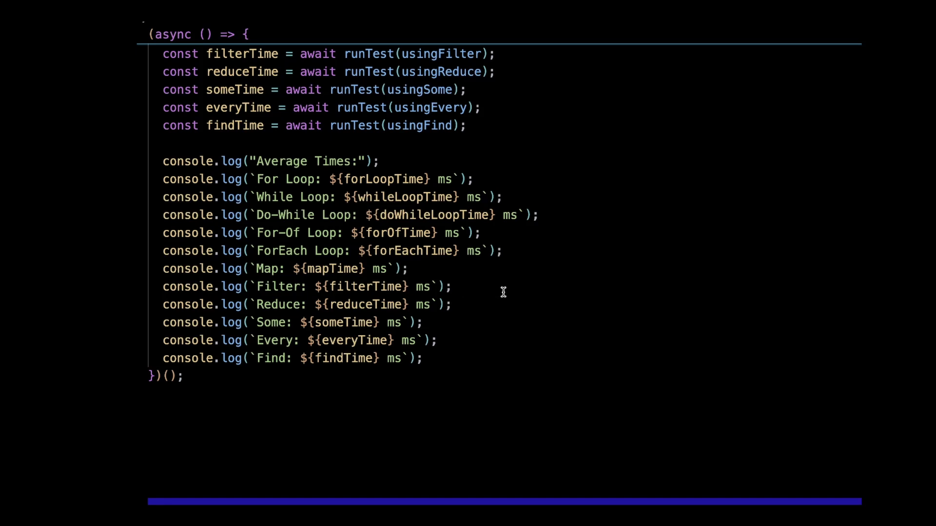
pyautogui.scroll(3, 503, 292)
pyautogui.scroll(2, 504, 292)
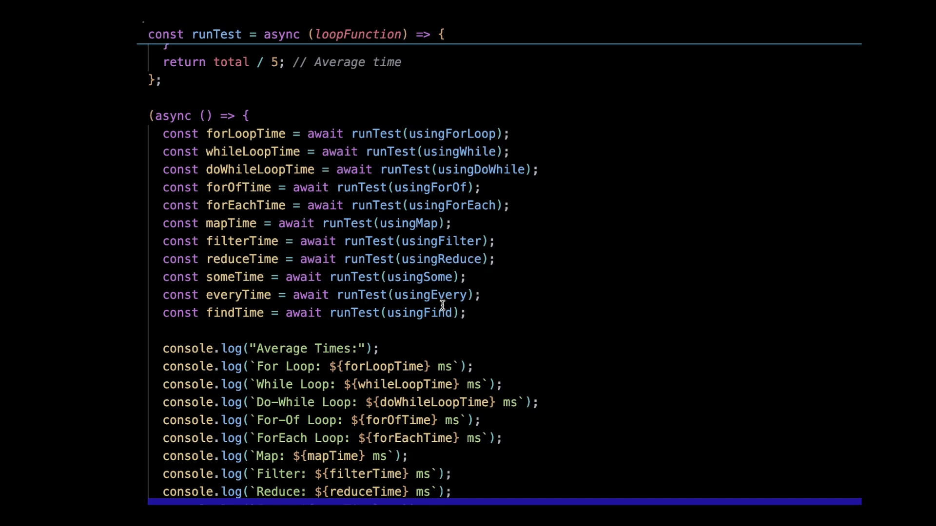
pyautogui.scroll(-3, 444, 305)
pyautogui.scroll(-2, 445, 306)
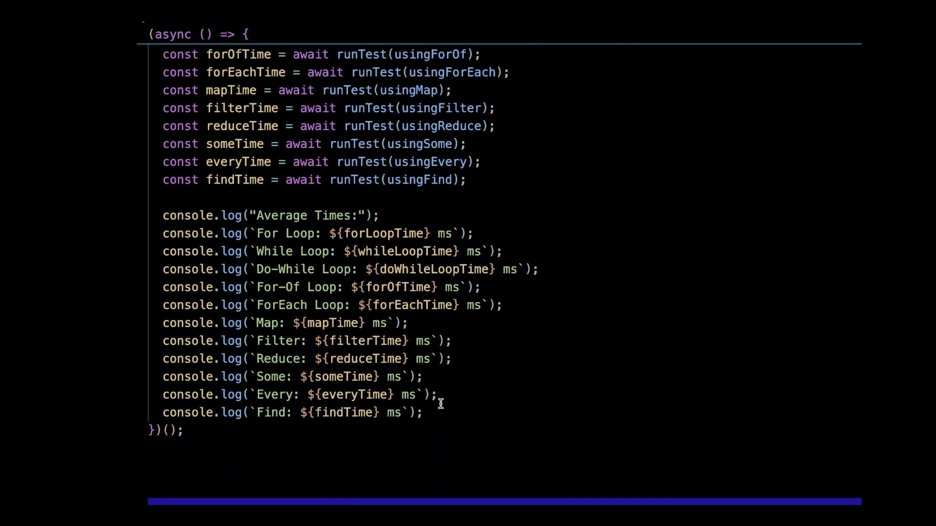
pyautogui.moveTo(424, 413); pyautogui.dragTo(163, 216)
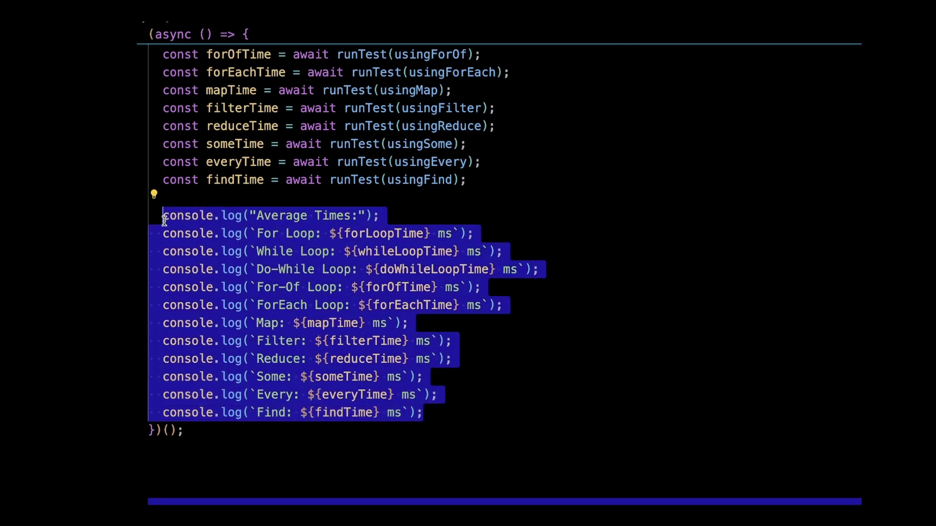
pyautogui.click(542, 251)
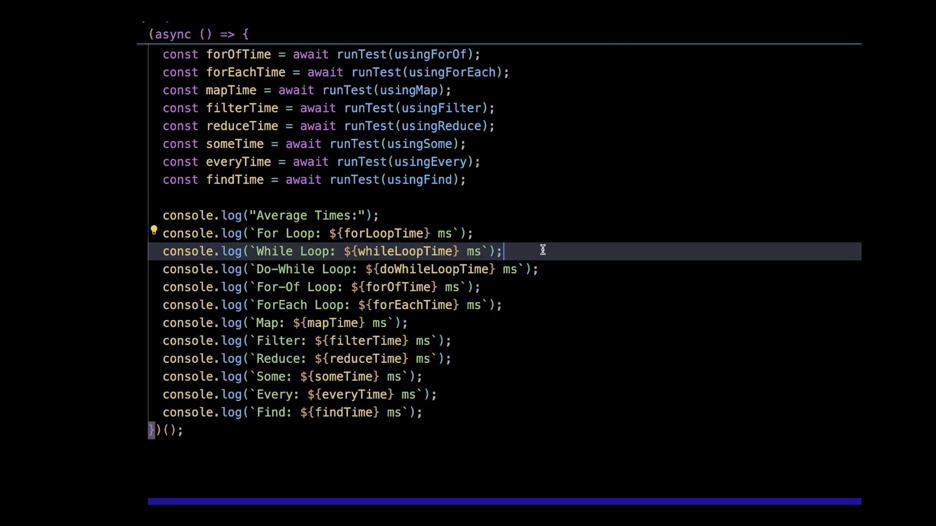
pyautogui.scroll(10, 543, 251)
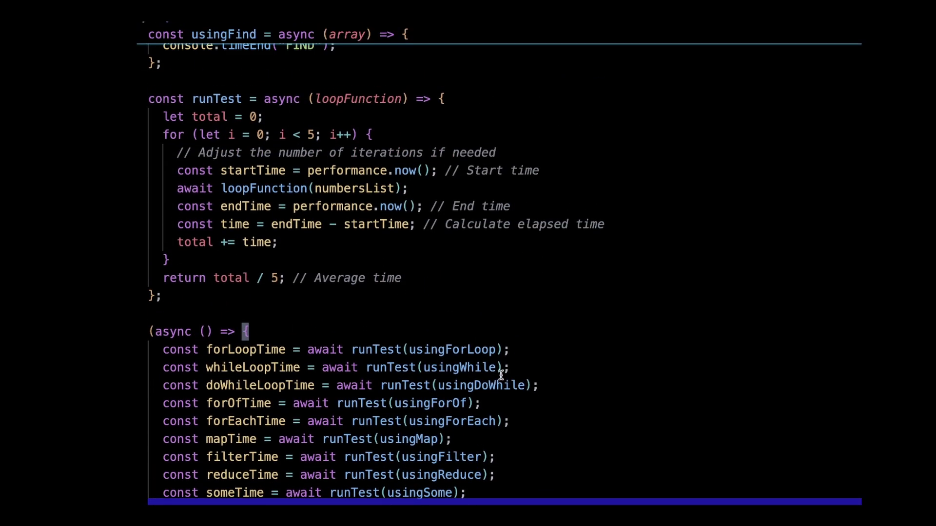
pyautogui.scroll(-5, 501, 376)
pyautogui.scroll(-5, 501, 375)
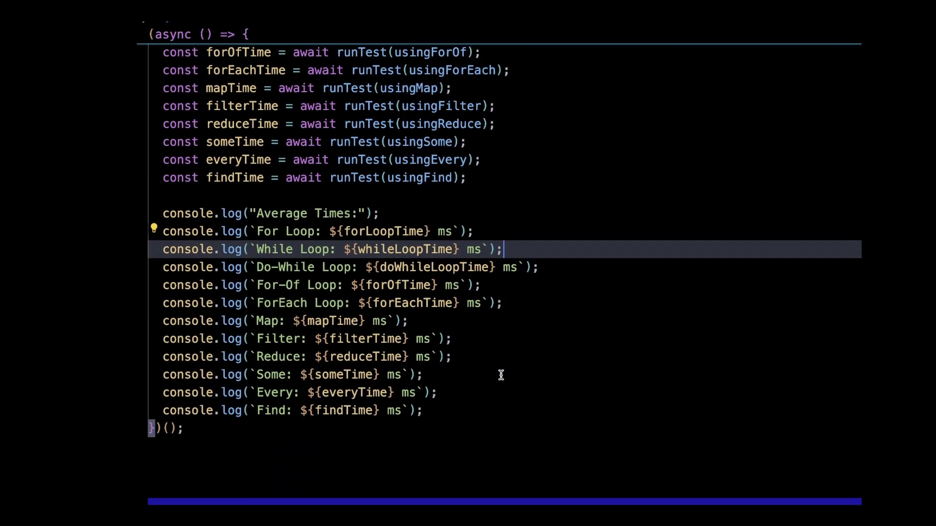